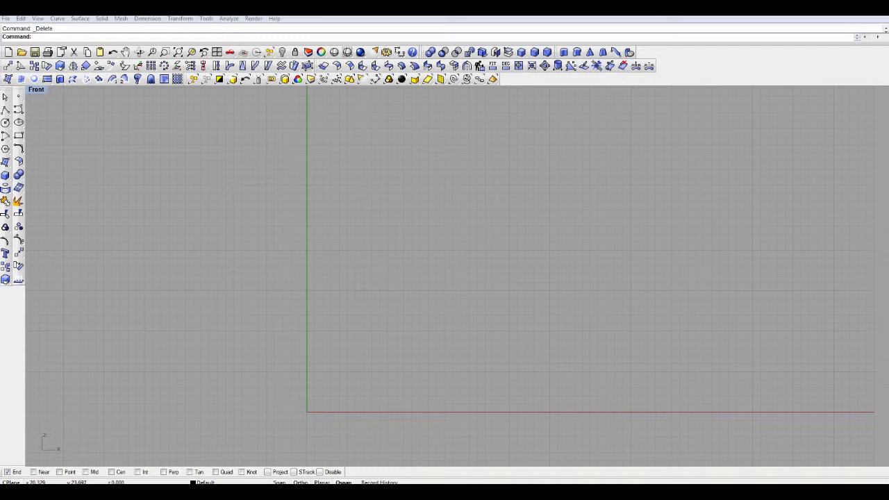
Draw a closed, irregular polyline outline above the horizontal axis, with a peak at the top and a small stub at its lower left.
right_click_drag(361, 257, 452, 227)
left_click(5, 110)
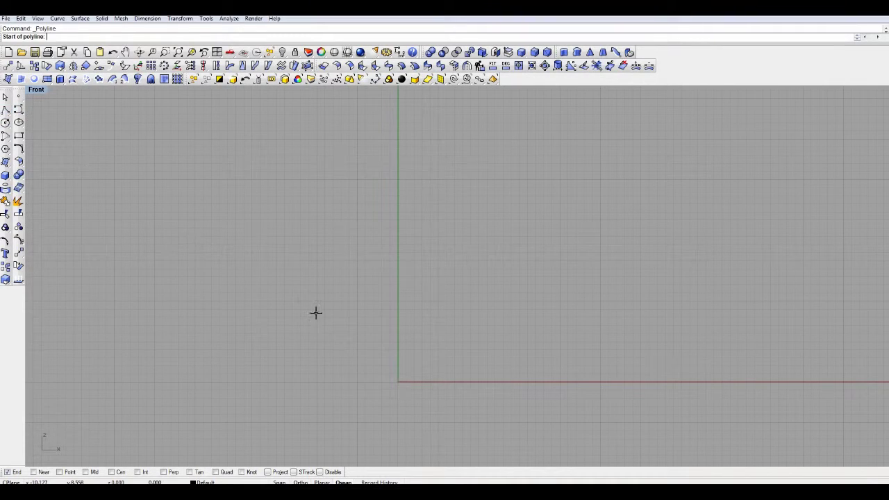
left_click(319, 270)
left_click(319, 226)
left_click(341, 185)
left_click(386, 154)
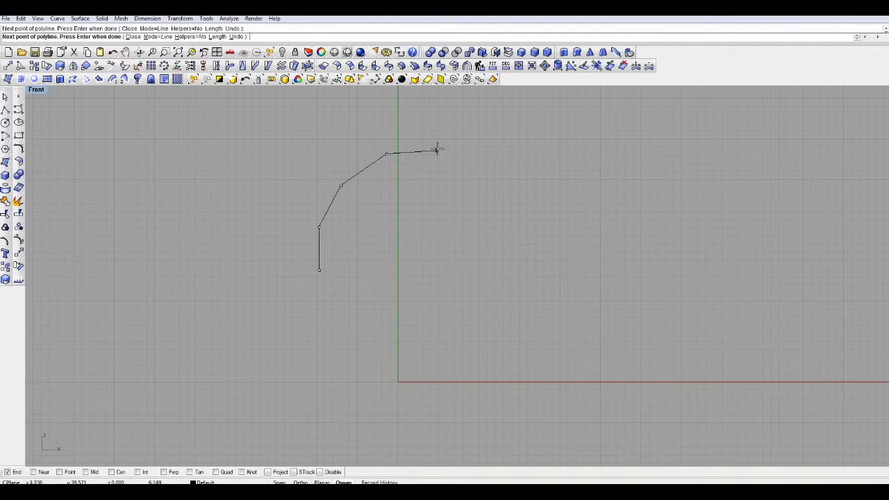
left_click(462, 116)
left_click(477, 125)
left_click(550, 171)
left_click(536, 232)
left_click(462, 242)
left_click(430, 285)
left_click(358, 292)
left_click(331, 289)
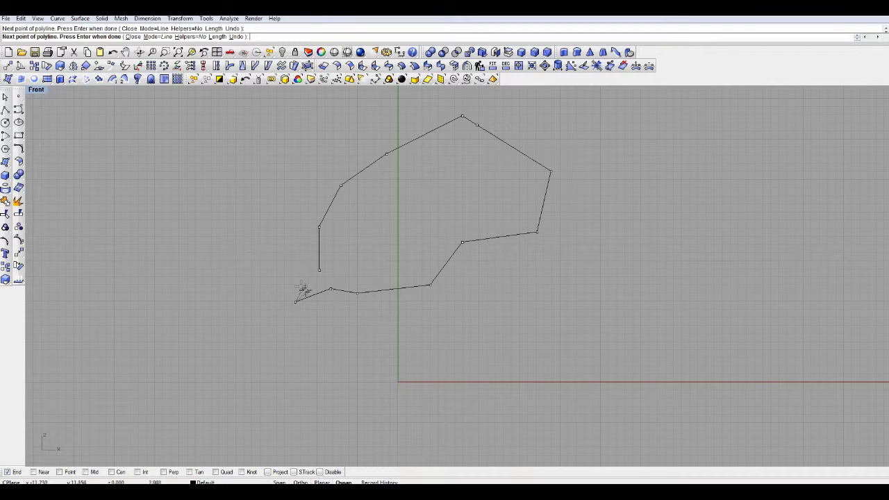
left_click(294, 277)
left_click(319, 270)
right_click_drag(215, 196, 149, 222)
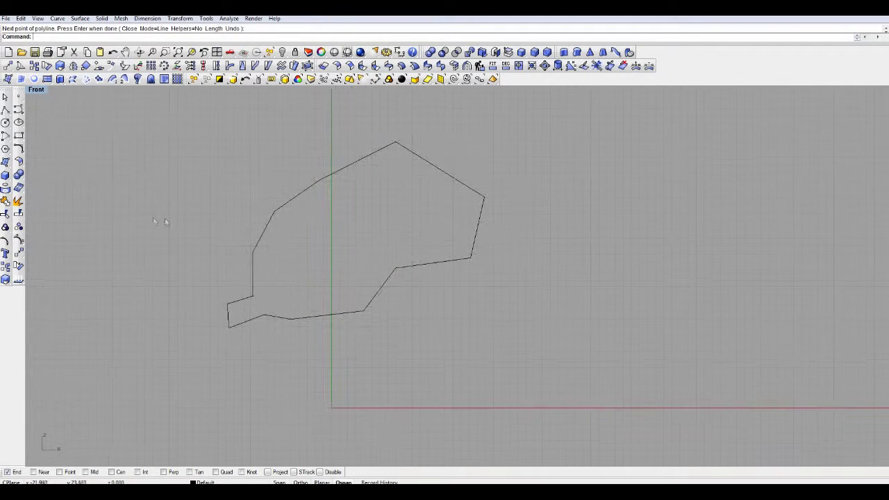
Fillet the outline's top corner with a radius of 0.5.
left_click(19, 149)
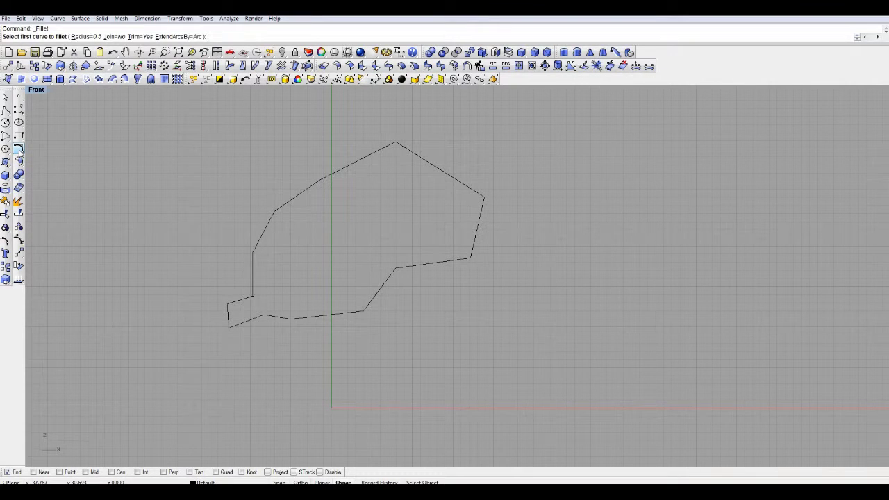
left_click(369, 155)
left_click(405, 149)
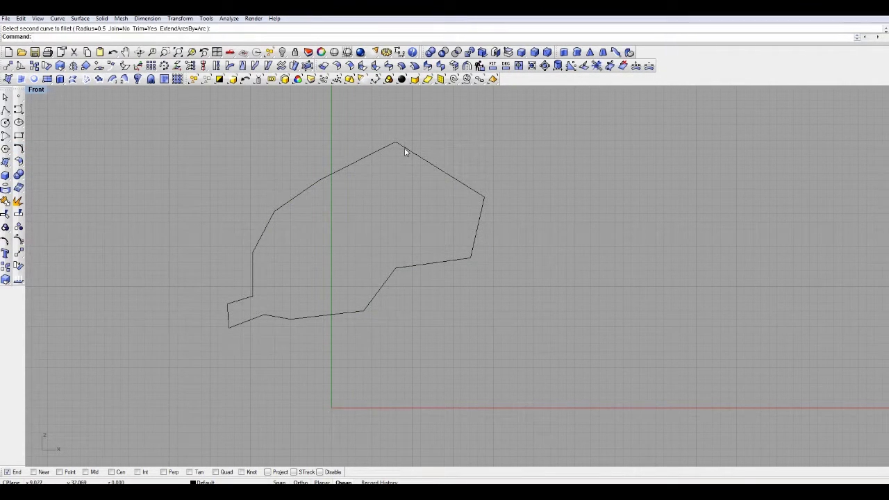
scroll(393, 148, "up", 3)
scroll(393, 146, "down", 5)
left_click(380, 149)
scroll(376, 146, "up", 4)
Set the fillet radius to 2 and round the outline's top corner.
right_click(356, 136)
left_click(375, 157)
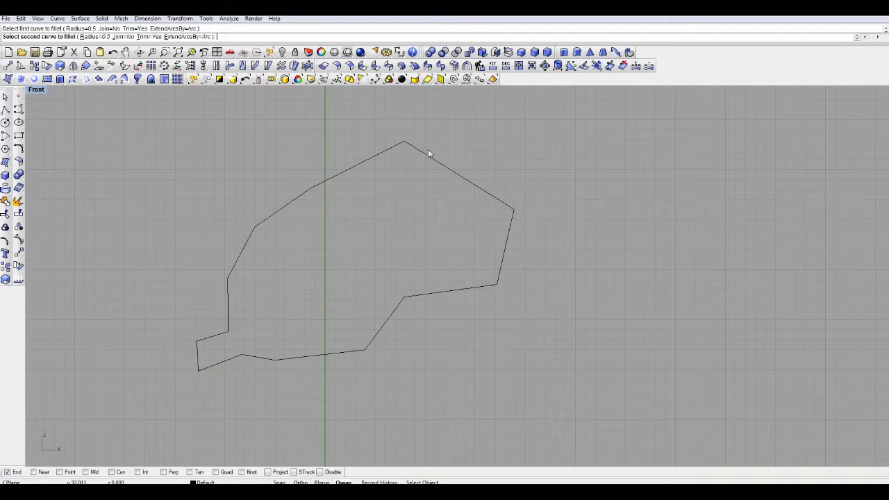
type("r")
key("Return")
type("2")
key("Return")
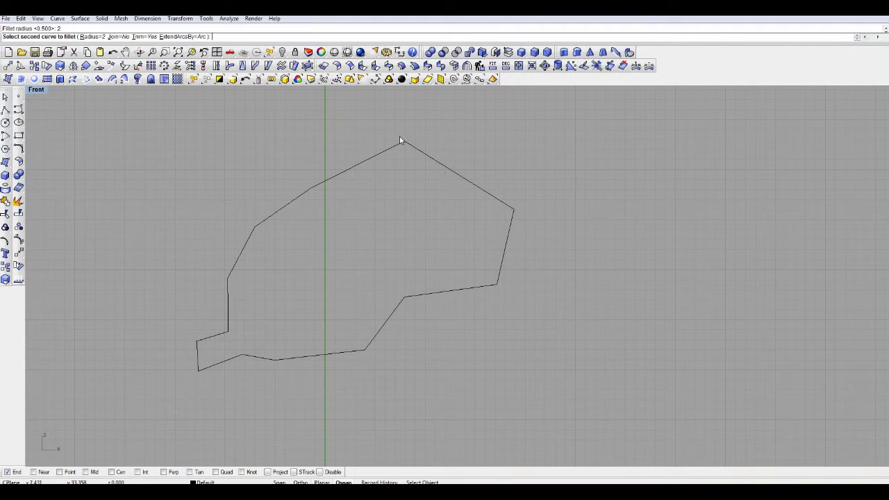
left_click(422, 147)
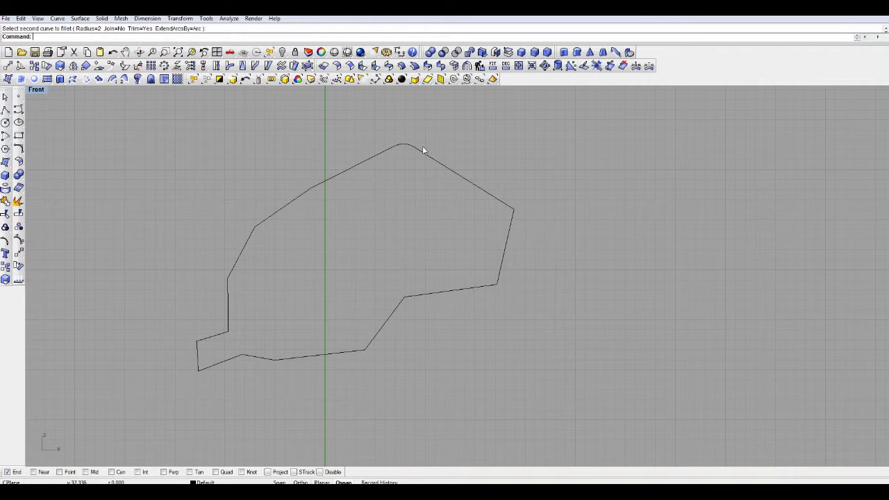
key("ctrl+z")
right_click(375, 150)
left_click(375, 156)
left_click(431, 160)
Round the outline's upper-right corner with the same radius of 2.
right_click(516, 228)
left_click(500, 201)
left_click(510, 228)
Set the fillet radius to 3 and round the outline's lower-right corner, the inner corner next to it and the following bottom corner.
right_click(161, 133)
type("r")
key("Return")
type("3")
key("Return")
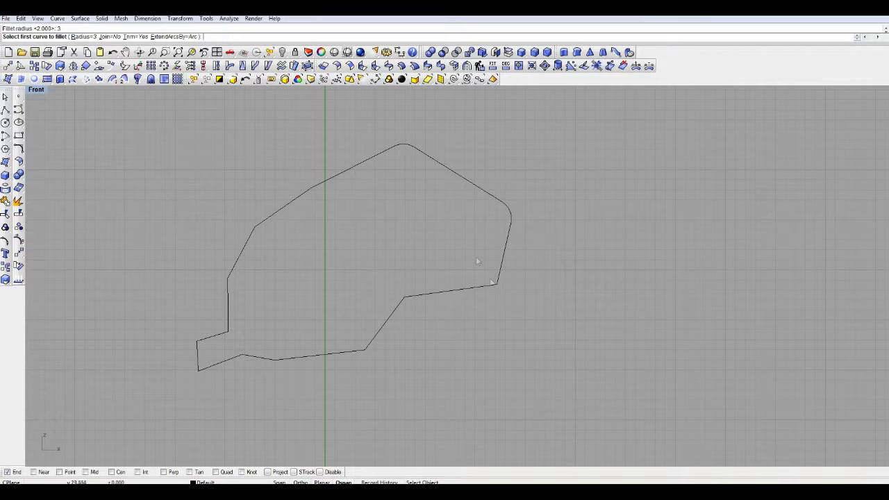
left_click(503, 270)
left_click(452, 293)
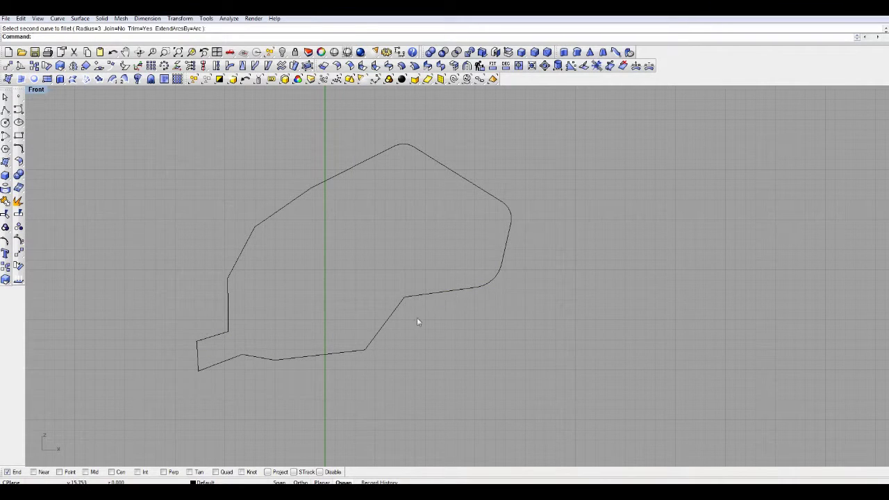
left_click(394, 308)
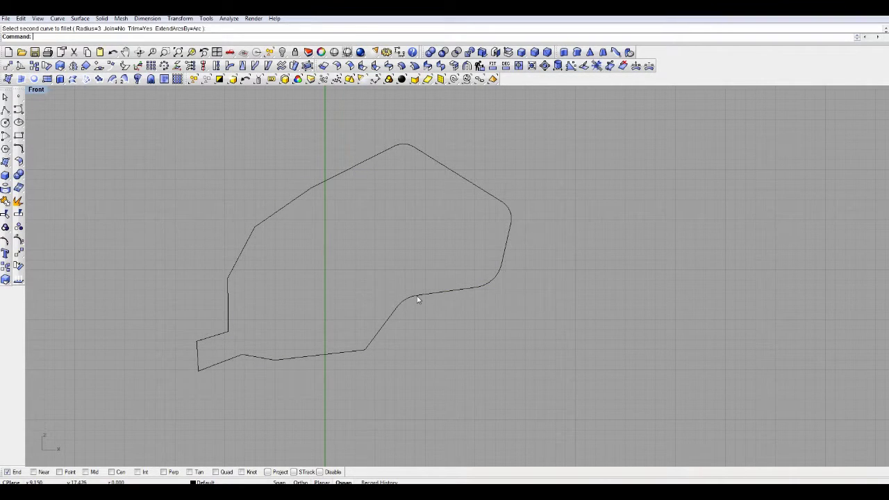
left_click(368, 345)
Try to fillet the lower corner of the small stub at the outline's lower left with a radius of 3.
right_click(204, 367)
left_click(204, 367)
left_click(198, 355)
key("ctrl+z")
right_click(211, 365)
left_click(208, 368)
left_click(208, 369)
key("Escape")
right_click_drag(369, 273, 294, 300)
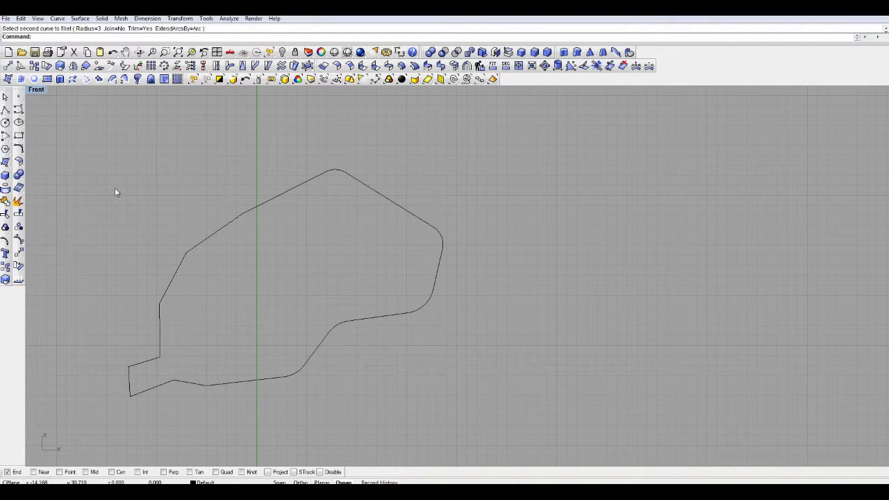
mouse_move(228, 287)
right_mouse_down()
mouse_move(296, 288)
mouse_move(305, 254)
mouse_move(273, 280)
mouse_move(220, 293)
right_mouse_up()
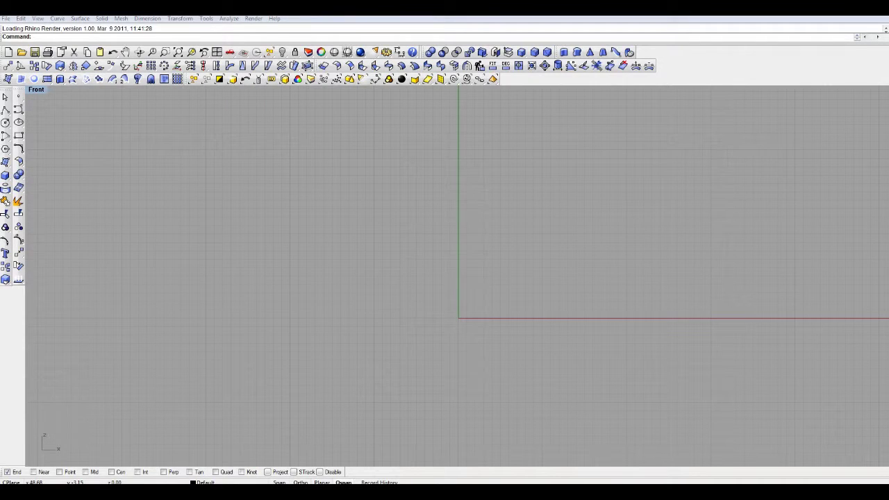
Draw a degree-3 control-point curve left of the vertical axis, bulging outward and rising to a first tip near that axis.
right_click_drag(343, 143, 260, 132)
right_click_drag(411, 161, 331, 153)
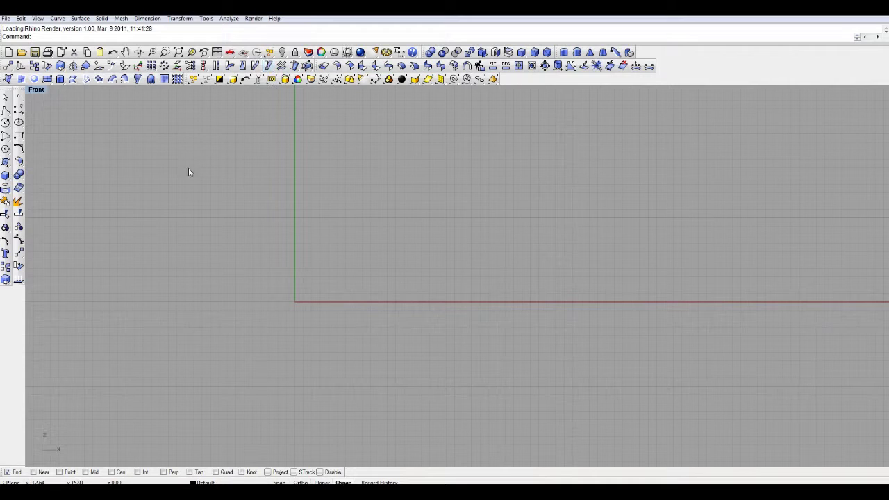
left_click(6, 136)
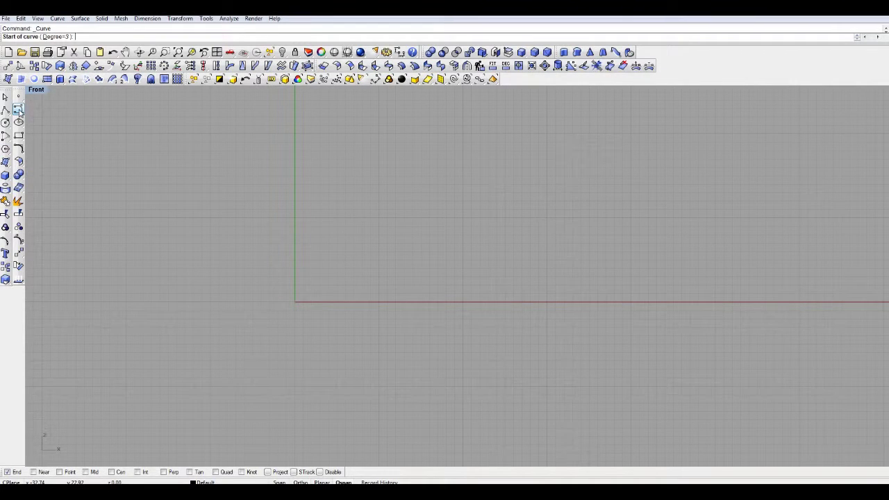
left_click(211, 241)
left_click(213, 205)
left_click(222, 161)
right_click(270, 139)
right_click(269, 139)
Draw a curve from the upper tip that dips down, crosses the vertical axis and ends in a second tip to the right.
left_click(269, 139)
left_click(254, 158)
left_click(248, 202)
left_click(295, 215)
left_click(375, 188)
left_click(444, 200)
right_click(443, 200)
right_click(444, 200)
Draw a concave curve from the second tip, bowing inward and ending in a third tip on the horizontal axis.
left_click(443, 200)
left_click(421, 203)
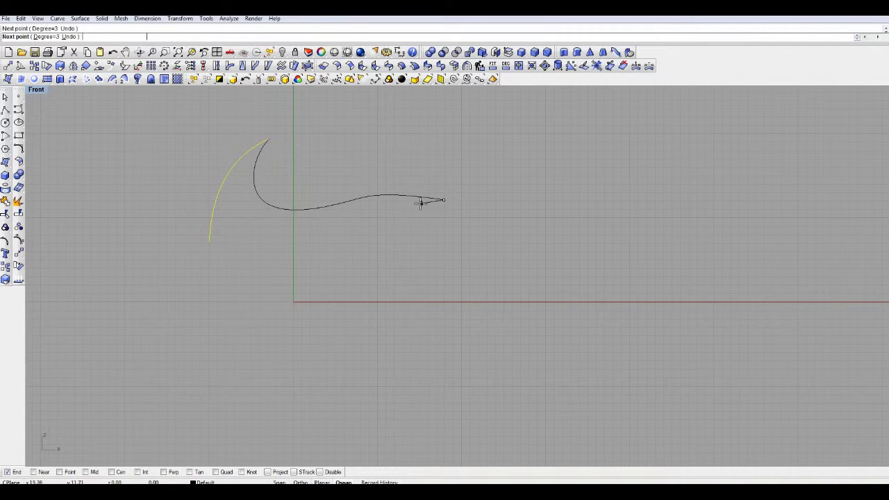
left_click(375, 214)
left_click(357, 249)
left_click(378, 295)
left_click(465, 301)
right_click(464, 301)
right_click(465, 301)
Draw the shape's lower edge from the third tip leftward to a bottom tip, and an arch from there to a lower-left tip.
left_click(464, 300)
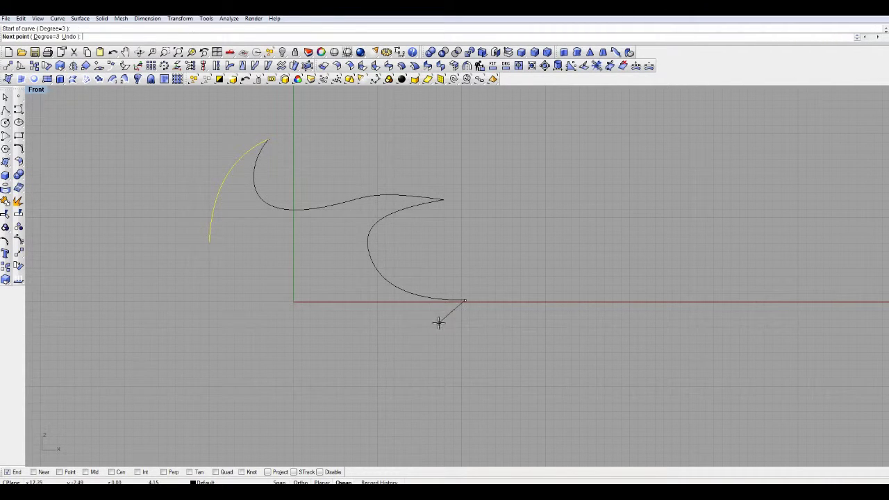
left_click(438, 323)
left_click(337, 320)
left_click(370, 314)
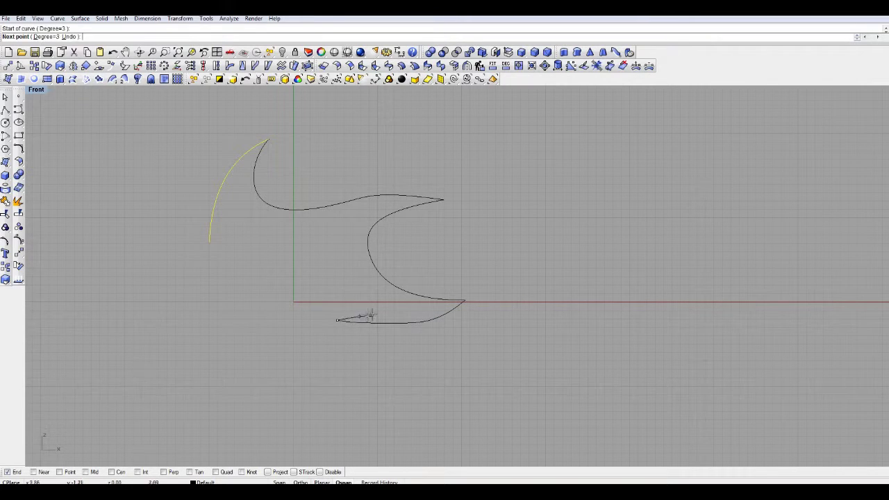
left_click(339, 250)
left_click(246, 240)
left_click(225, 259)
left_click(225, 280)
right_click(225, 280)
right_click(226, 281)
Close the outline with a short curve from the lower-left tip to the start of the first curve.
left_click(226, 281)
left_click(210, 260)
left_click(209, 241)
right_click(209, 241)
Draw two large circles and one small circle under and below the shape's lower arch.
left_click(5, 123)
left_click(269, 279)
left_click(271, 300)
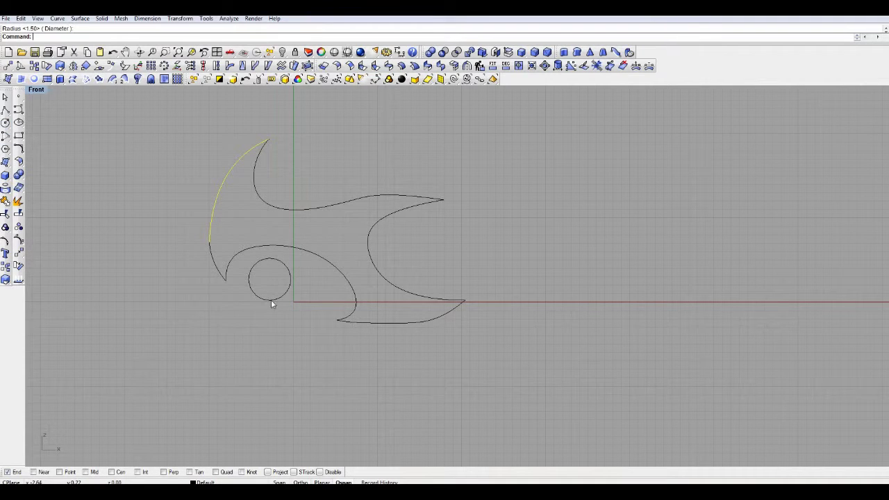
right_click(309, 296)
left_click(309, 297)
left_click(311, 303)
right_click(270, 327)
left_click(281, 334)
left_click(289, 354)
left_click(444, 178)
Create planar surfaces from the closed outline curves and the three circles.
scroll(504, 223, "up", 2)
left_click_drag(444, 269, 123, 420)
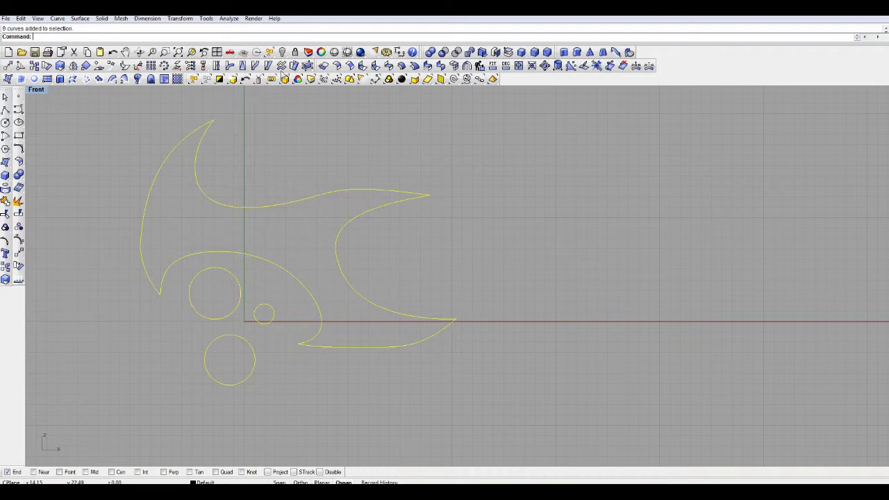
left_click(34, 79)
right_click_drag(282, 169, 407, 180)
left_click(427, 241)
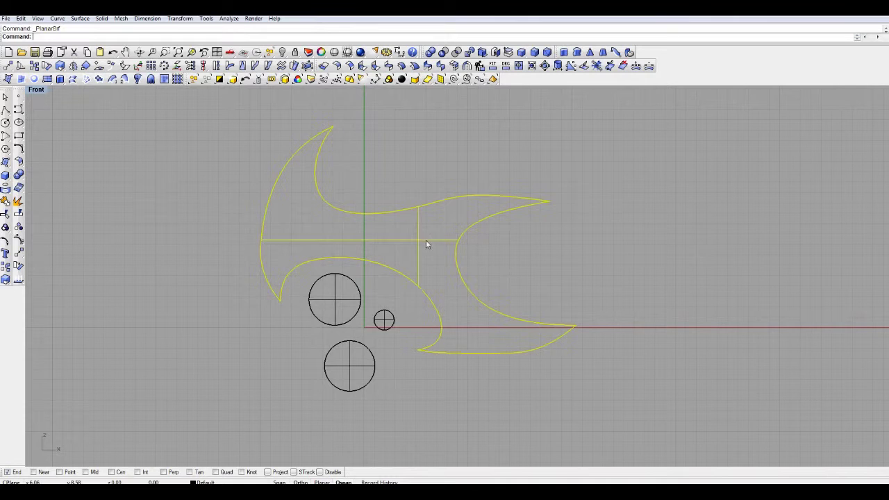
left_click(495, 220)
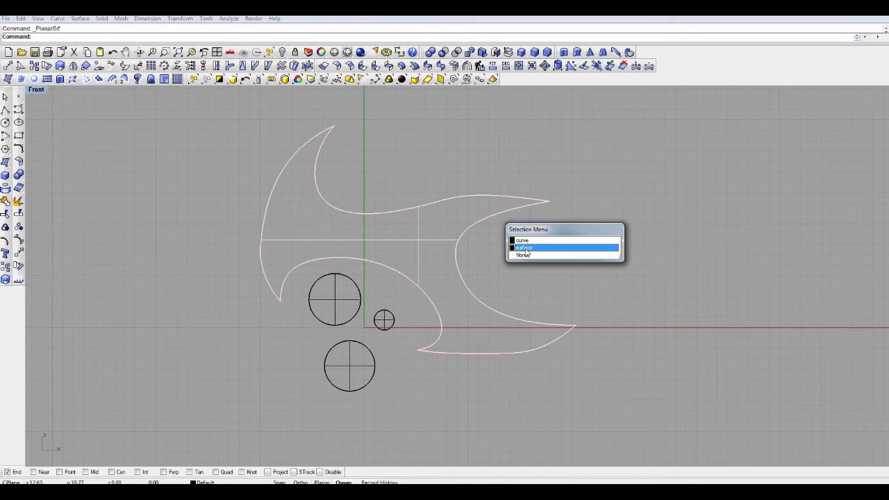
left_click(454, 206)
Try moving the outline surface and three circle surfaces together, and undo both the move and the planar surfaces.
right_click_drag(476, 148, 548, 150)
left_click(440, 241)
left_click(399, 297, "shift")
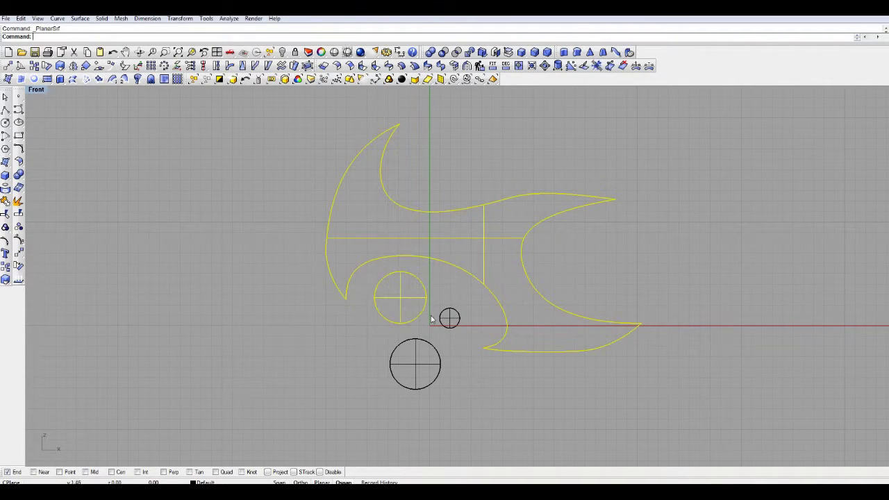
left_click(448, 318, "shift")
left_click(415, 378, "shift")
scroll(413, 368, "down", 3)
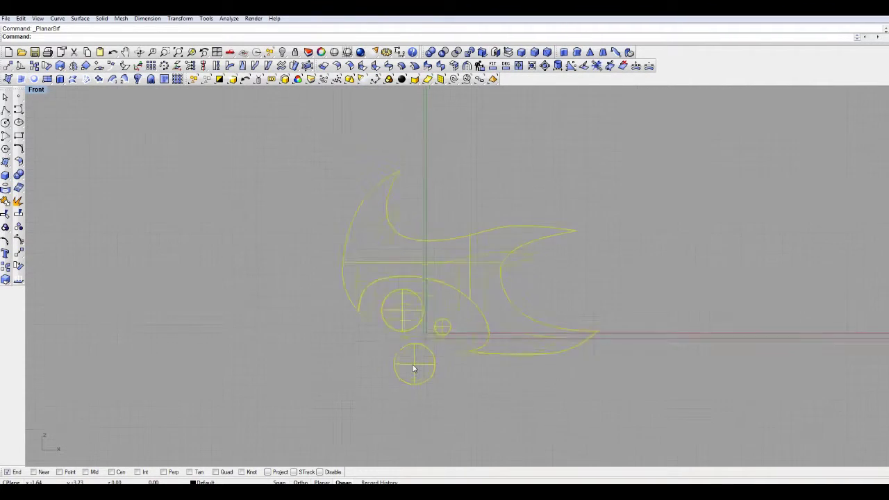
scroll(413, 366, "up", 3)
scroll(413, 366, "down", 2)
left_click_drag(461, 286, 364, 217)
key("ctrl+z")
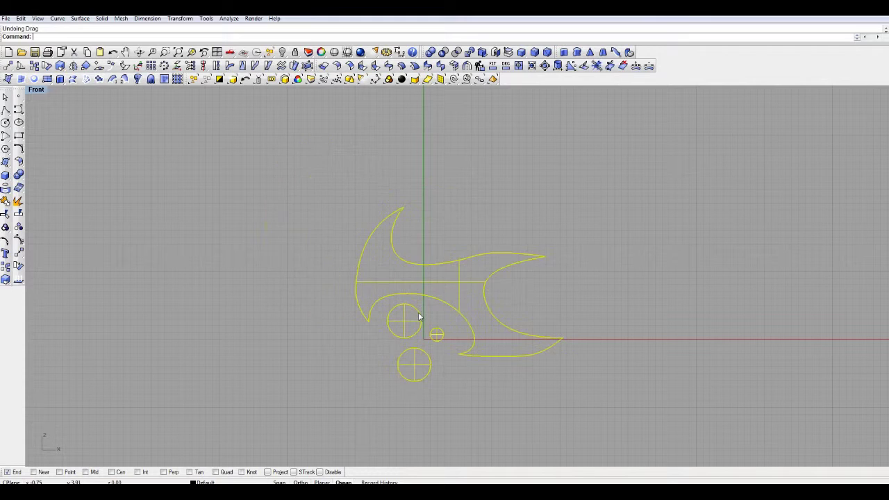
key("ctrl+z")
Reposition the outline and circle curves above and to the left of the origin, rotated clockwise.
left_click_drag(561, 191, 317, 424)
left_click_drag(476, 339, 397, 295)
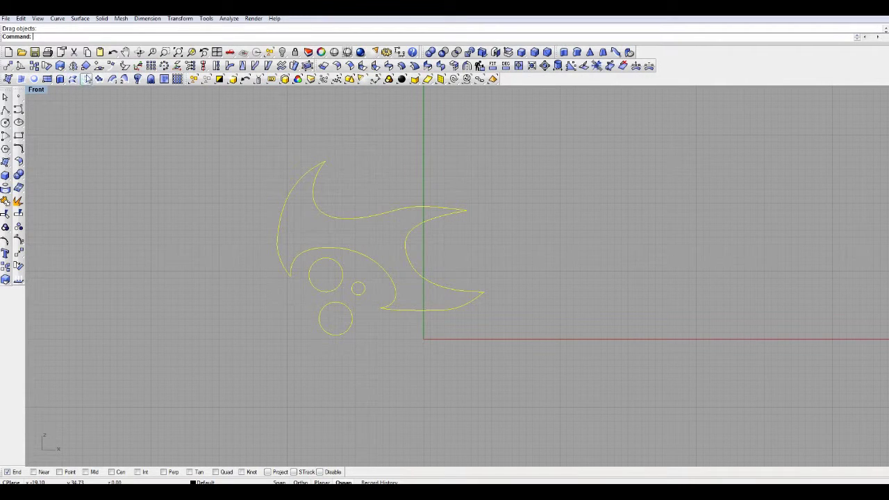
left_click(47, 65)
left_click(515, 301)
left_click(469, 340)
left_click(426, 322)
left_click_drag(437, 270, 353, 287)
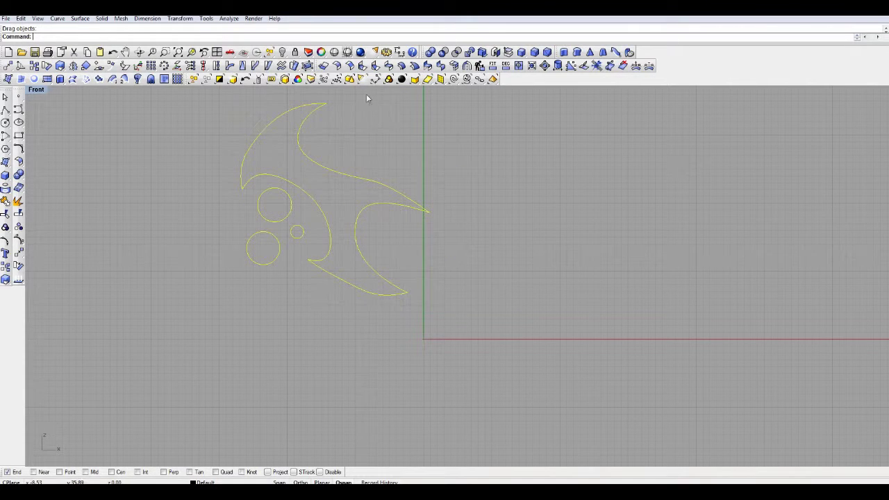
Create a polar array of the selected curves around the origin with six items over 360 degrees.
left_click(164, 65)
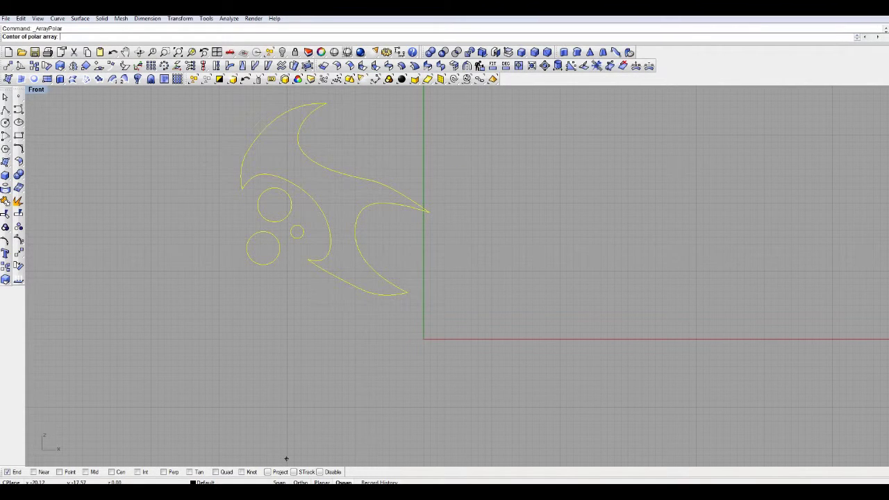
left_click(422, 340)
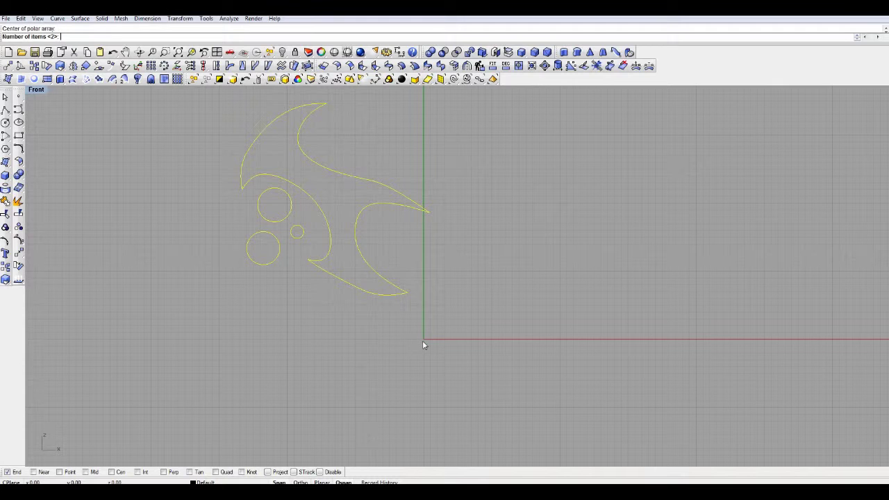
type("5")
key("Return")
key("Return")
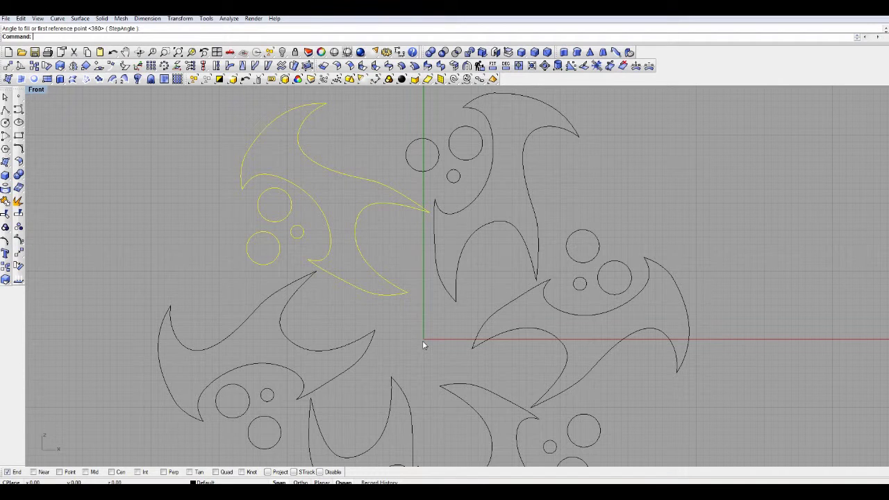
scroll(423, 343, "down", 3)
scroll(426, 220, "up", 3)
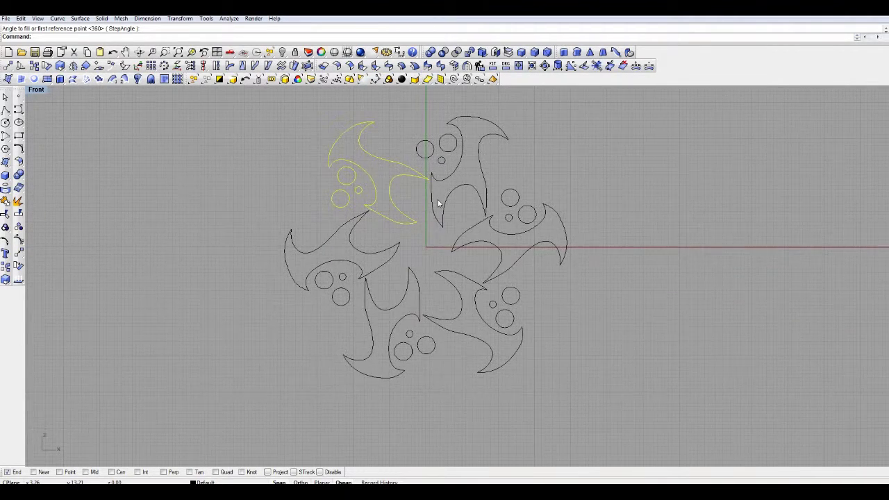
right_click_drag(426, 219, 421, 229)
Create planar surfaces from all the arrayed outlines and circles.
left_click_drag(622, 142, 175, 474)
left_click(34, 81)
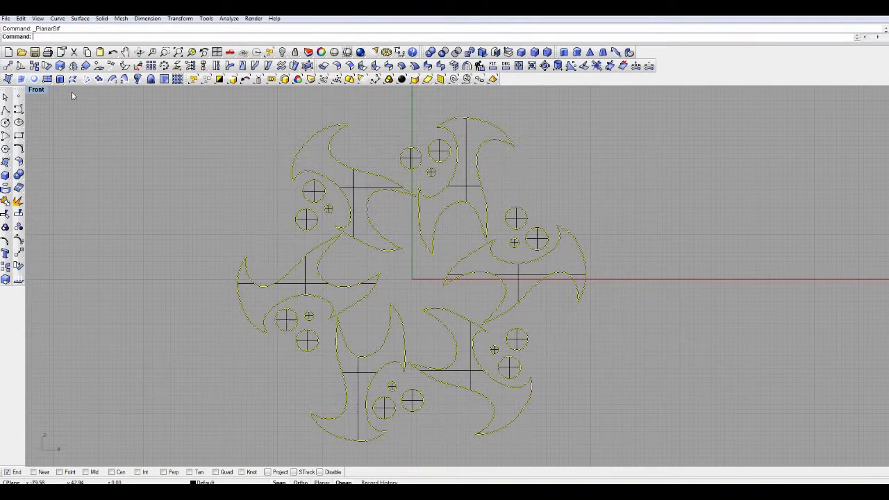
left_click(271, 177)
left_click(353, 192)
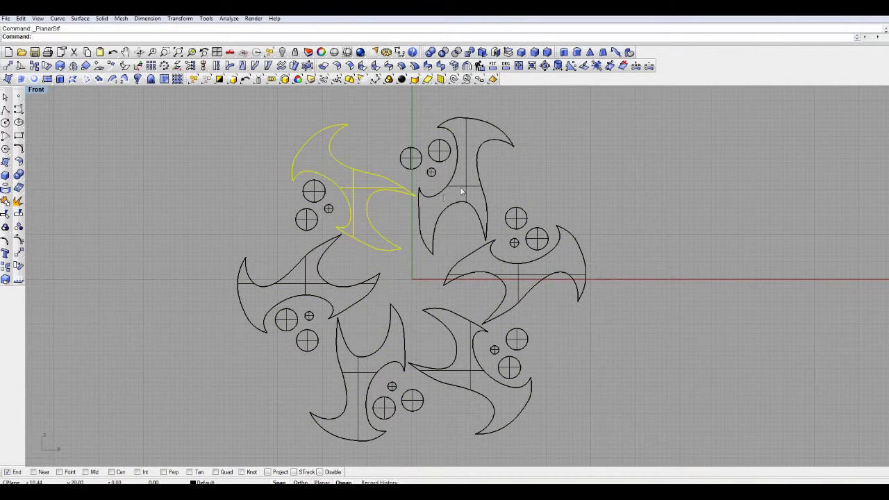
left_click(464, 187, "shift")
left_click(447, 157, "shift")
left_click(414, 159, "shift")
left_click(535, 278, "shift")
key("Return")
key("Escape")
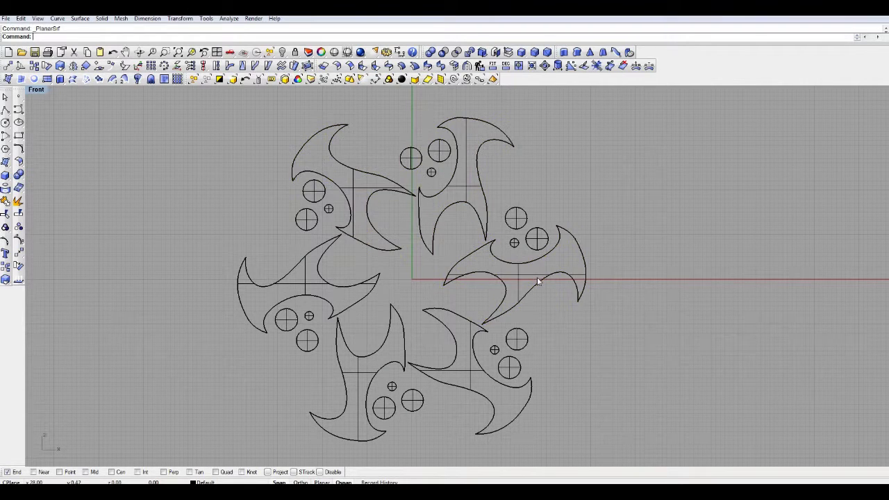
Select all the planar surfaces at once, try moving them off the arrayed curves, undo the move and delete the surfaces.
left_click(427, 80)
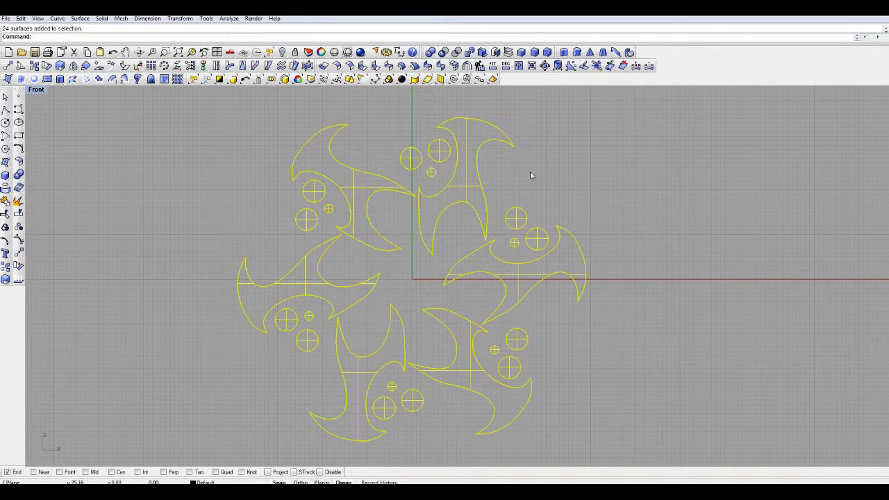
left_click_drag(476, 195, 800, 194)
key("ctrl+z")
key("Delete")
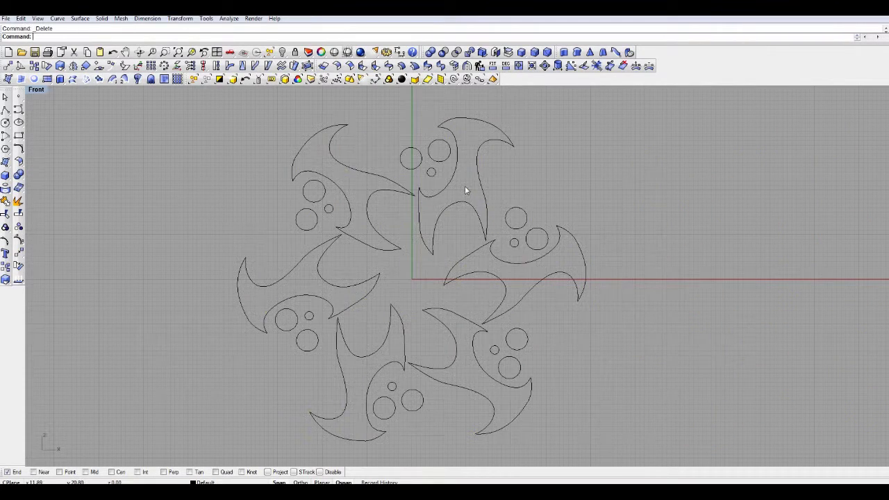
right_click_drag(478, 188, 566, 177)
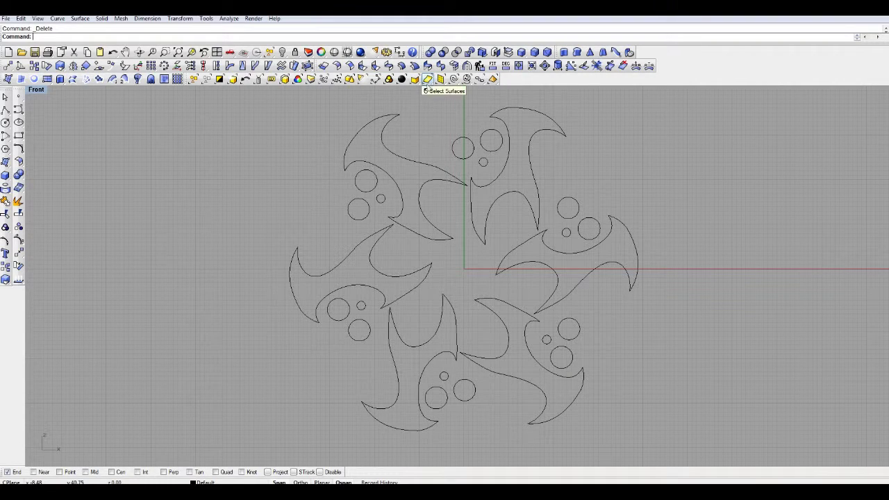
right_click_drag(417, 147, 374, 144)
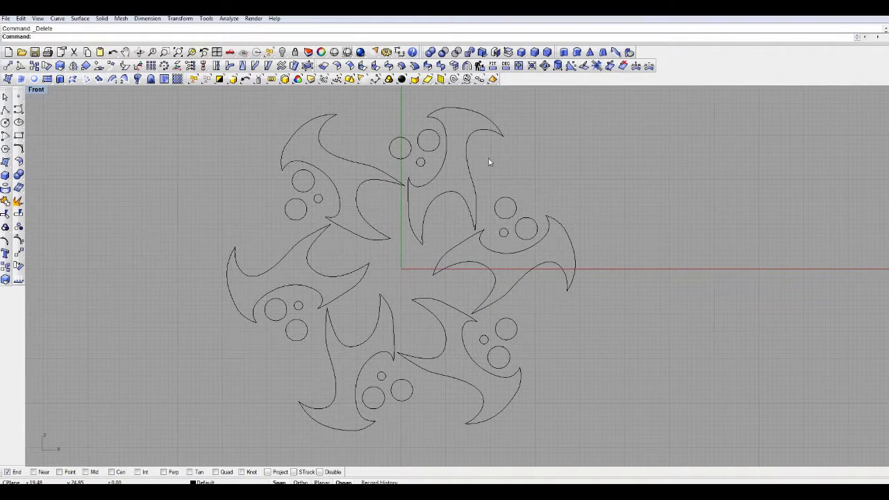
right_click_drag(478, 186, 470, 191)
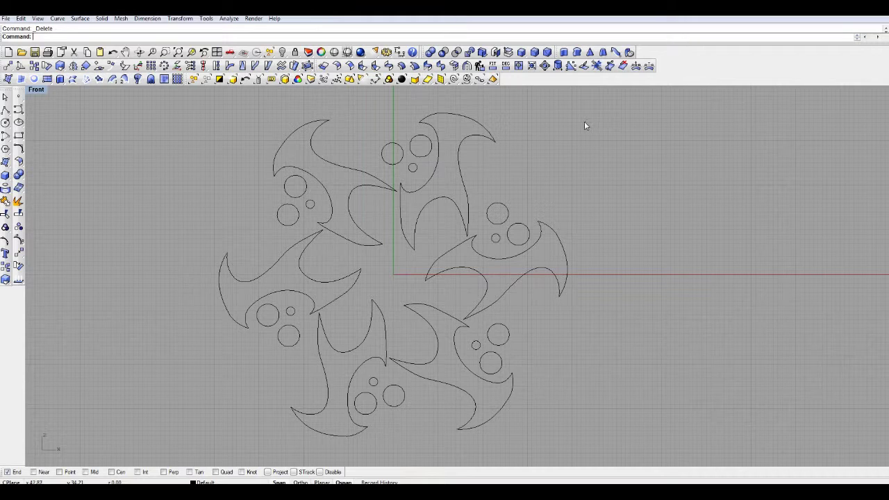
Undo back through the planar surfaces and the polar array to the single outline with its three circles.
key("ctrl+z")
key("ctrl+z")
scroll(372, 186, "up", 3)
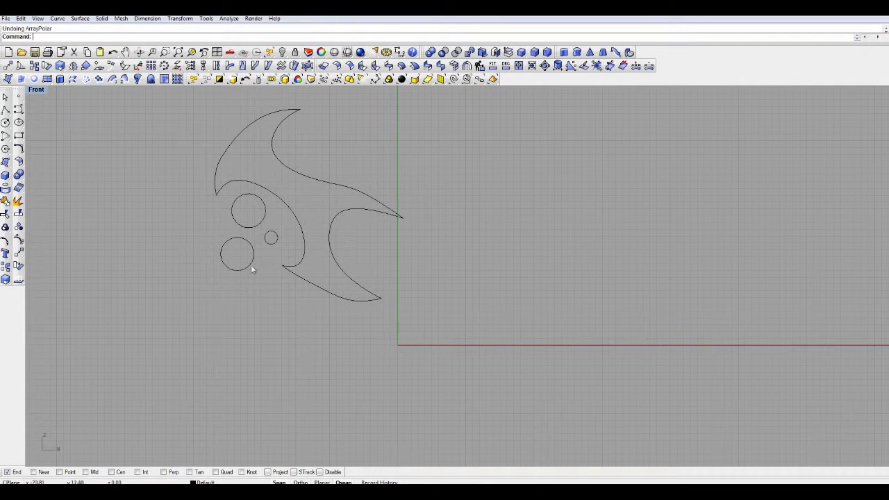
Delete all curves of the remaining pointed outline together with its three circles.
right_click_drag(275, 245, 329, 281)
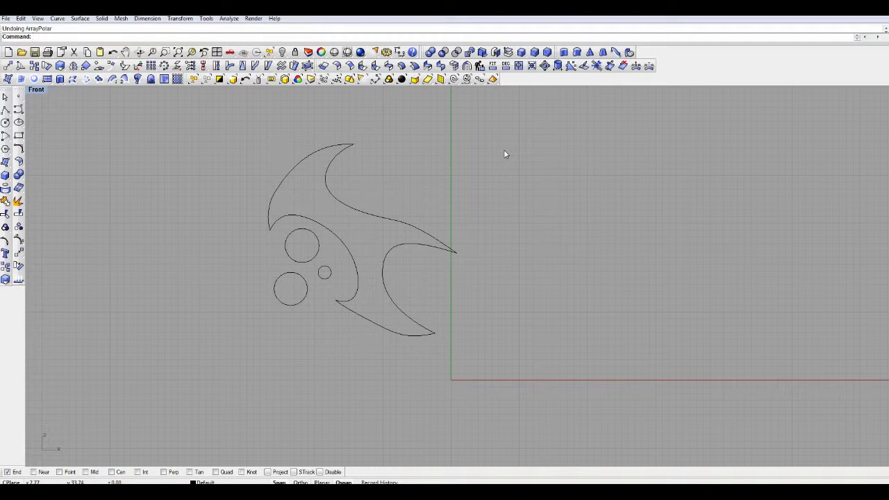
left_click_drag(505, 155, 233, 353)
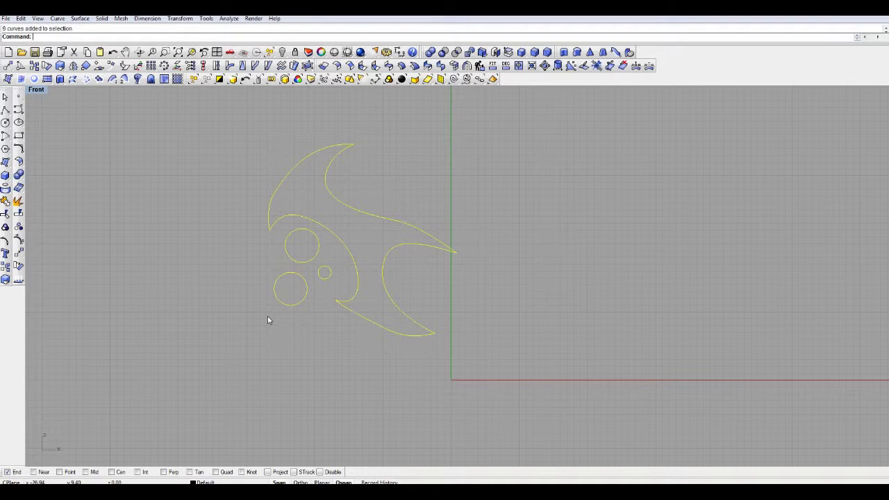
key("Delete")
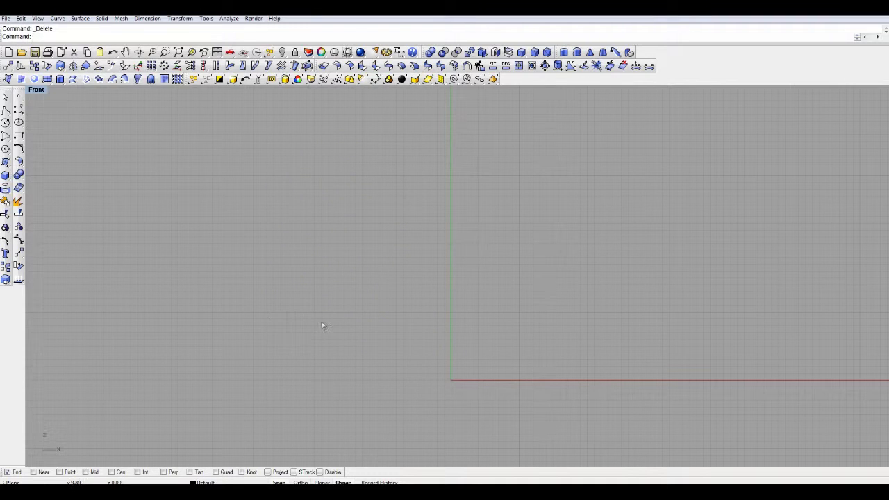